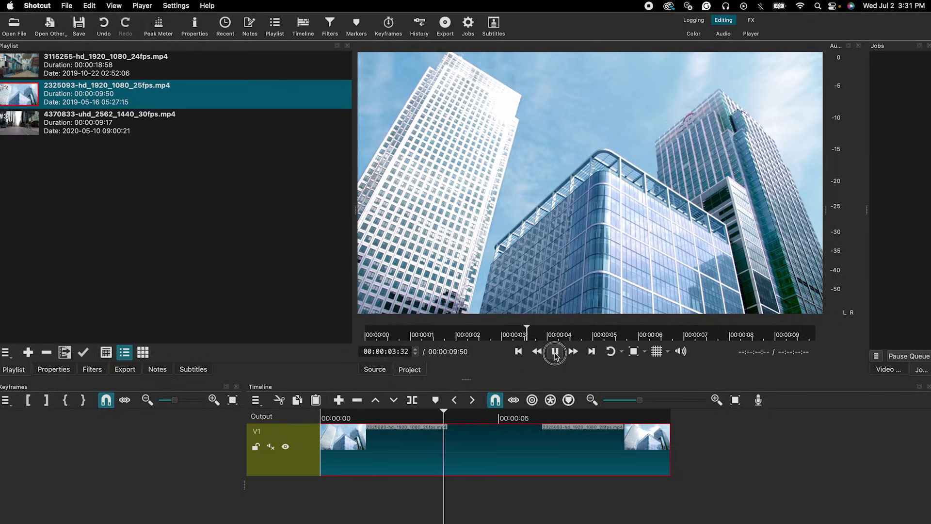
Stop playback and add a new V2 video track above V1
key("space")
right_click(268, 334)
mouse_move(303, 295)
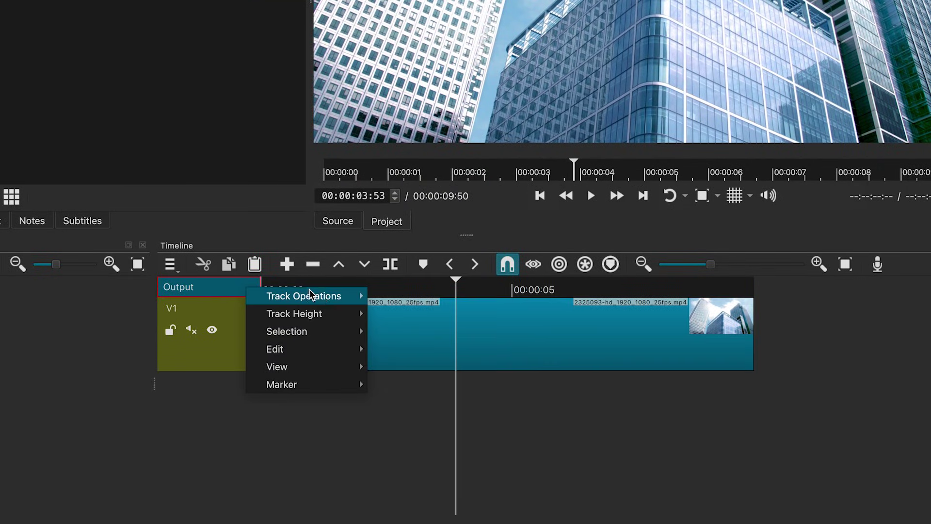
left_click(423, 318)
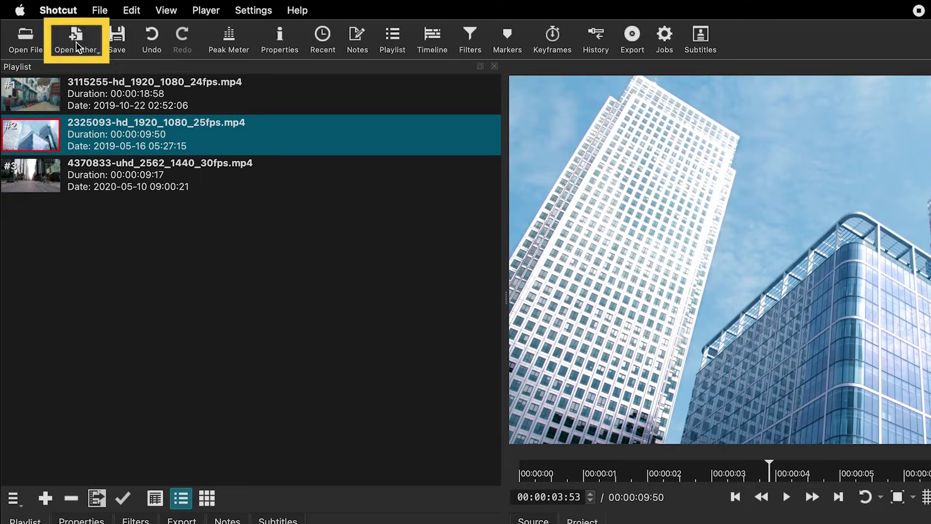
Create a new Text source clip and load it in the player
left_click(76, 47)
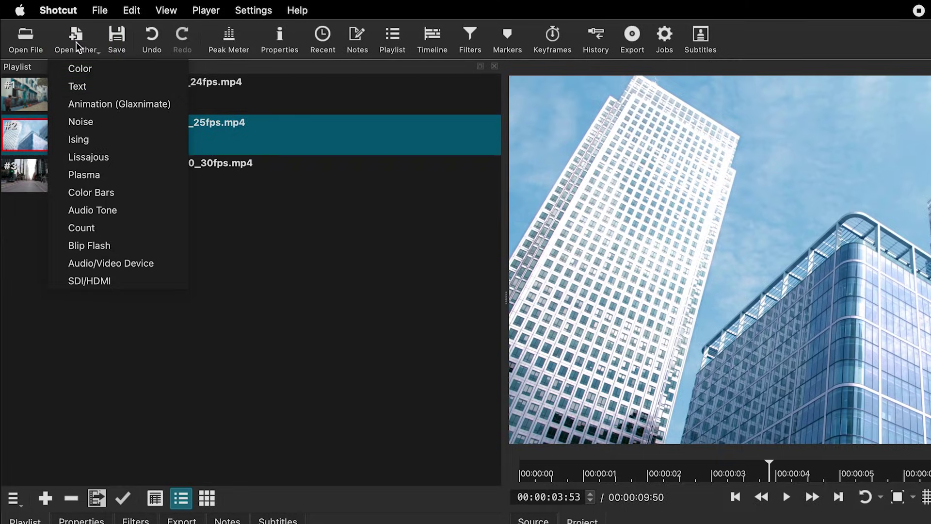
left_click(81, 90)
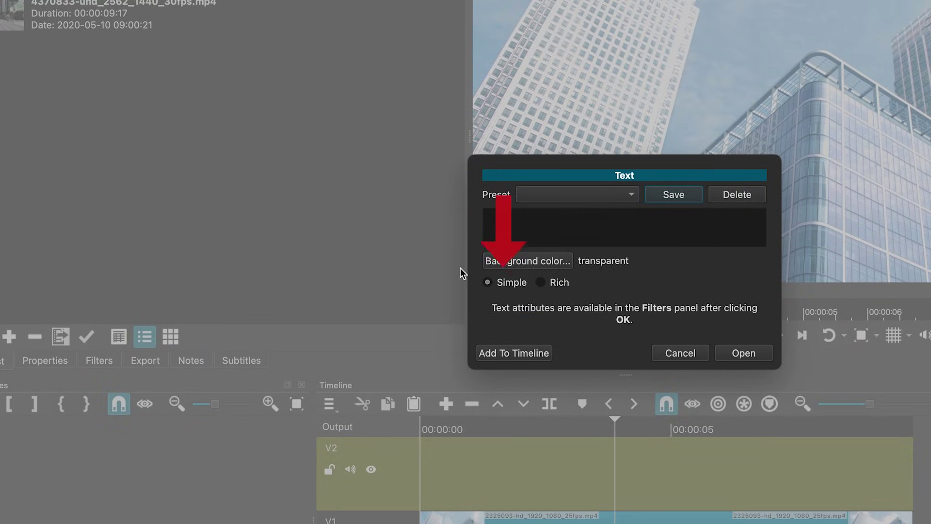
left_click(750, 354)
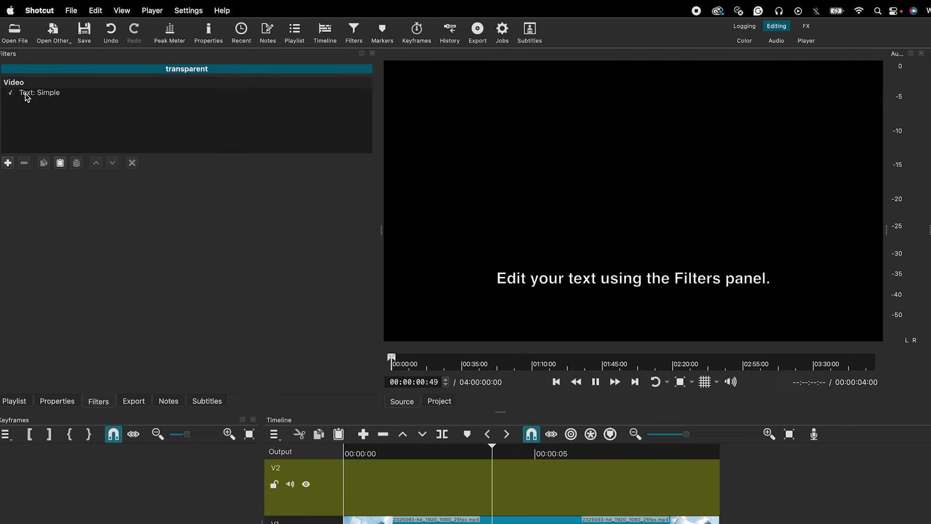
Set the Text: Simple title to 'Emily Jones' in red, with Use font size unticked
left_click(38, 93)
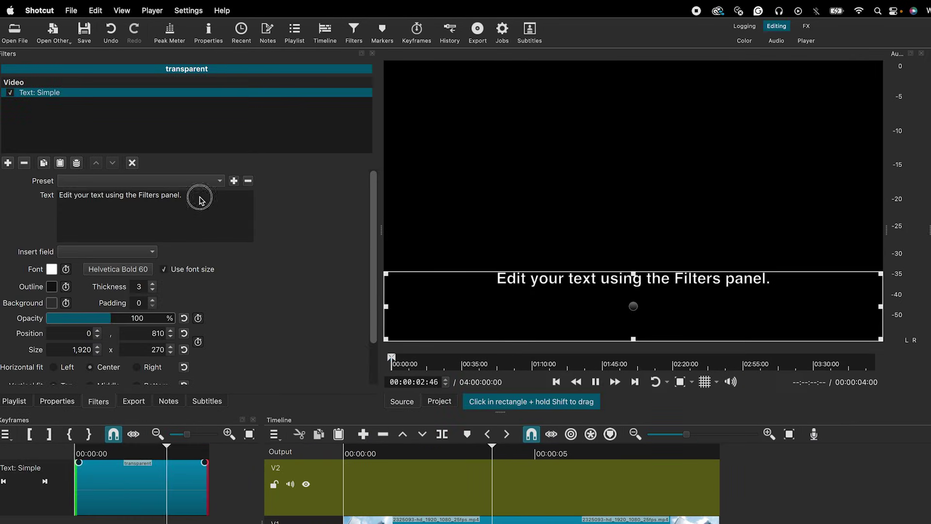
type("Emily Jones")
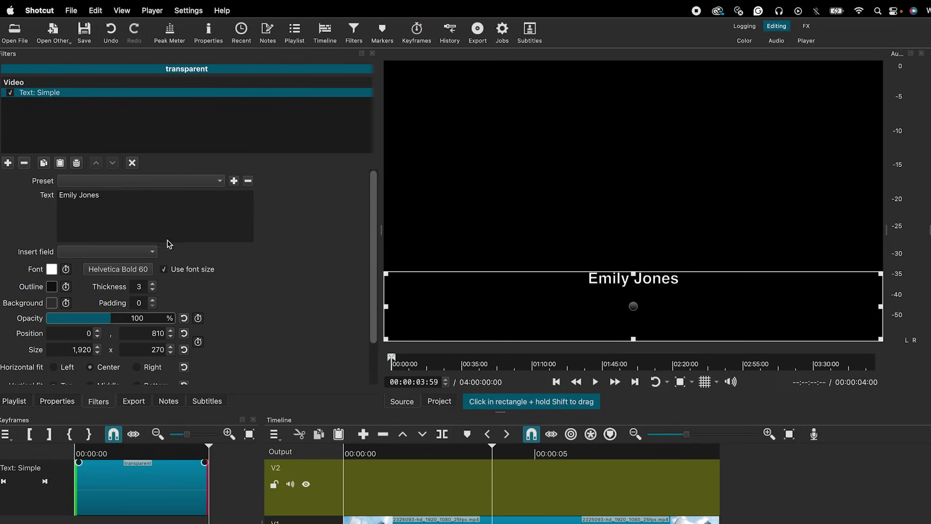
left_click(163, 270)
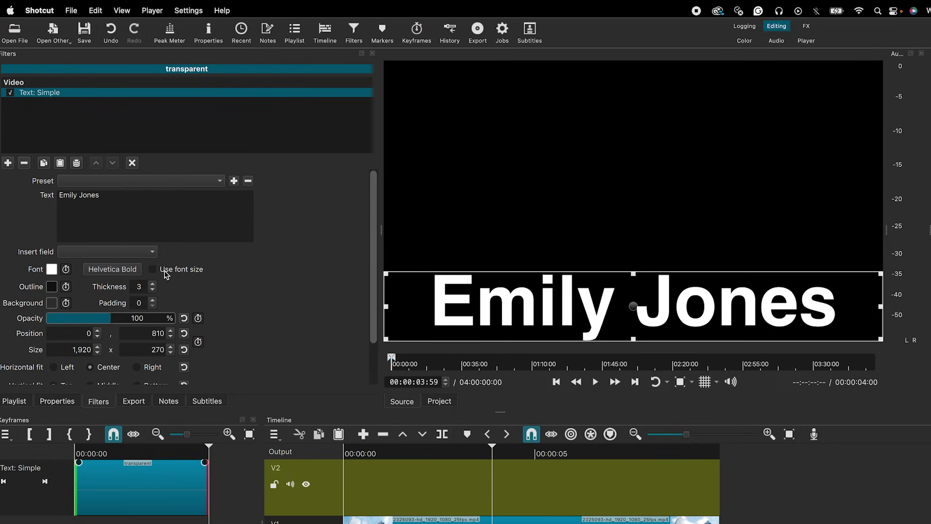
left_click(51, 270)
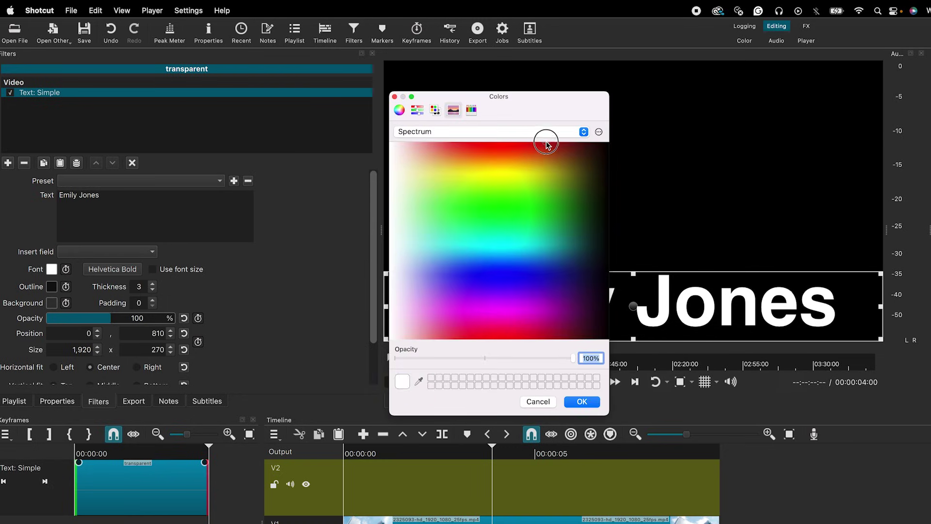
left_click(580, 403)
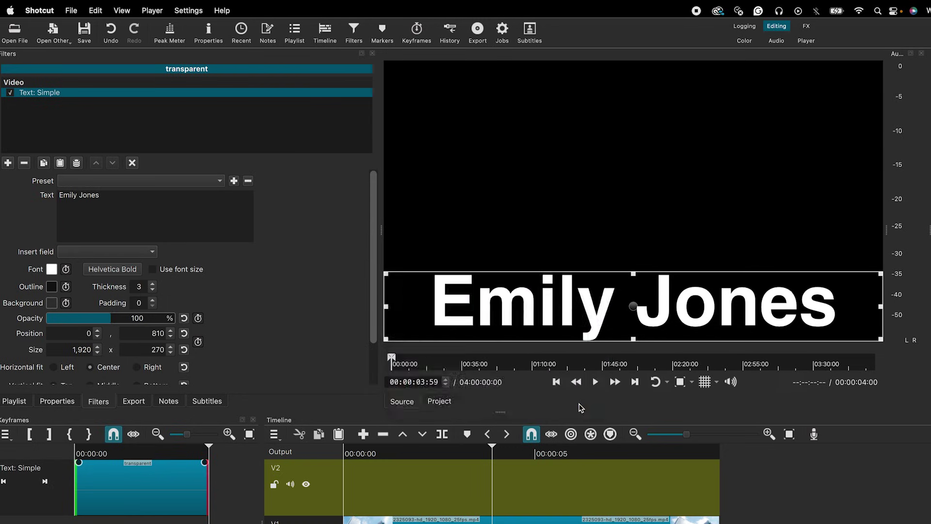
Change the title font to Gill Sans MT Bold and drop the clip onto V2
left_click(126, 274)
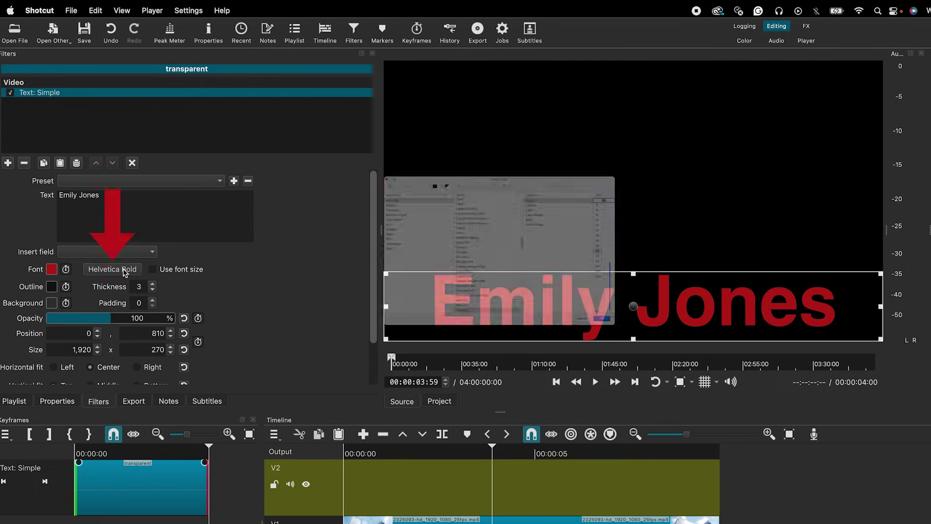
left_click(440, 275)
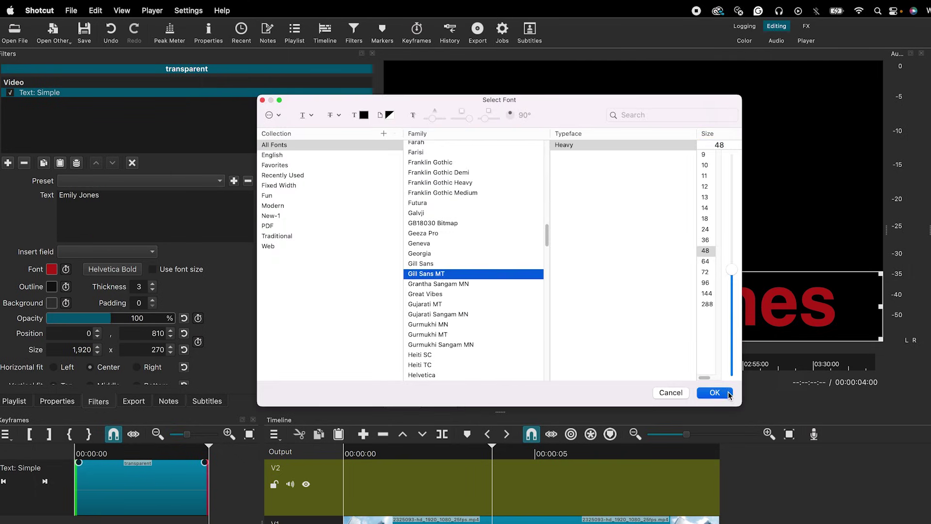
left_click(714, 393)
left_click_drag(690, 264, 374, 489)
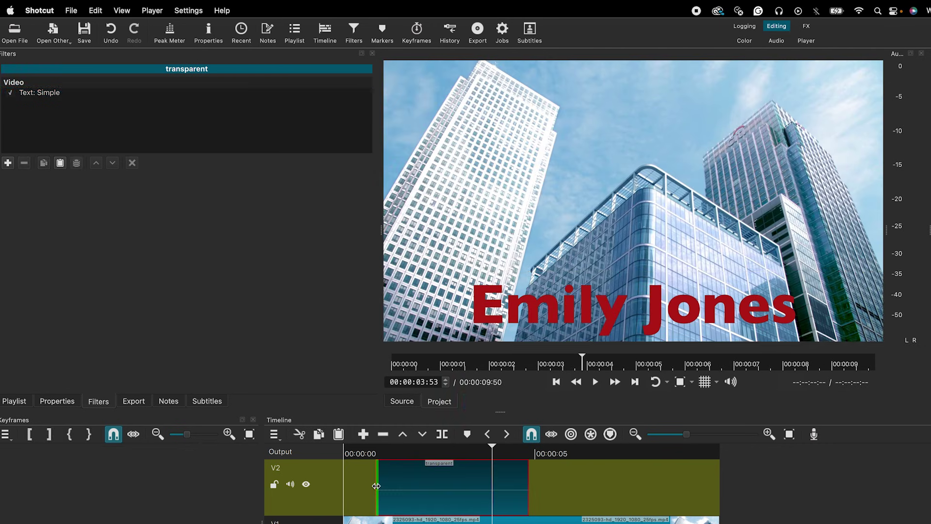
At 00:00:02:45, enlarge the title box and move it up and left over the glass building
left_click(450, 465)
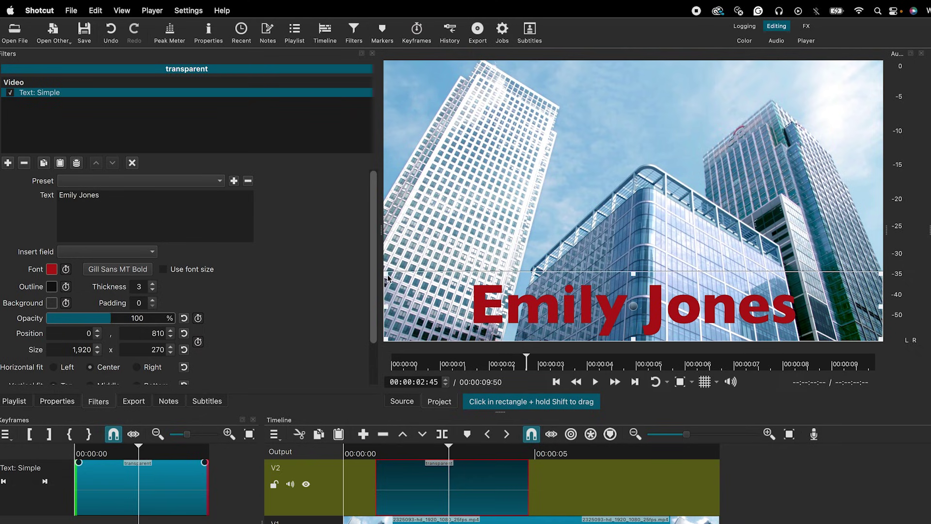
mouse_move(388, 278)
left_mouse_down()
mouse_move(374, 235)
mouse_move(378, 246)
left_mouse_up()
mouse_move(651, 293)
left_mouse_down()
mouse_move(658, 249)
mouse_move(677, 249)
left_mouse_up()
left_click_drag(400, 199, 391, 193)
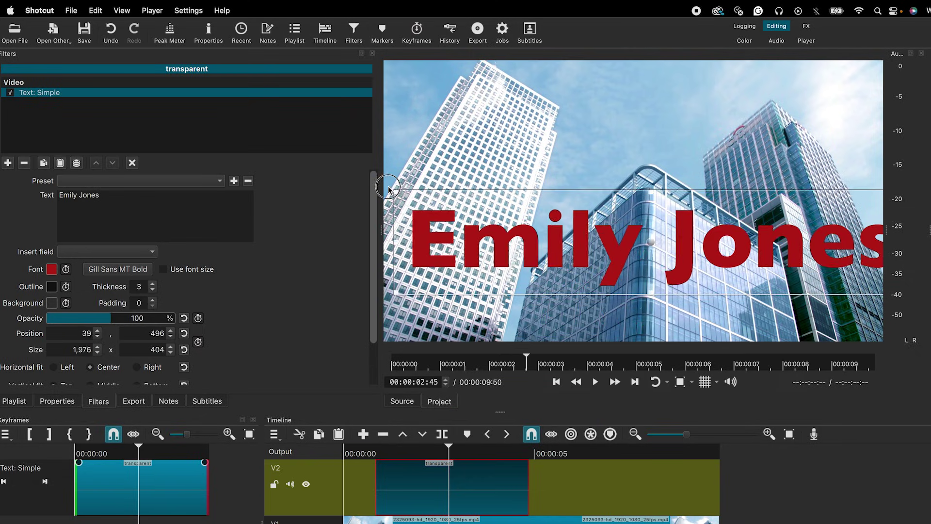
left_click_drag(630, 247, 605, 238)
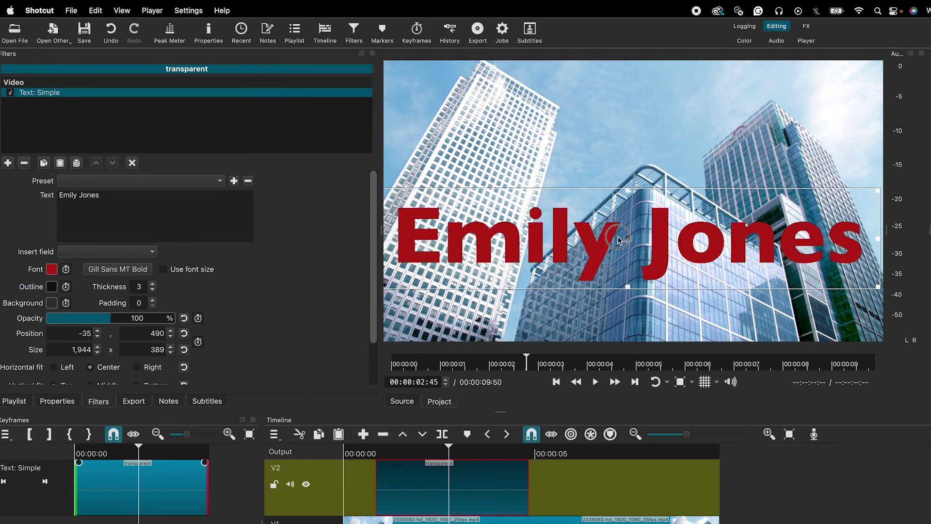
left_click_drag(374, 243, 374, 276)
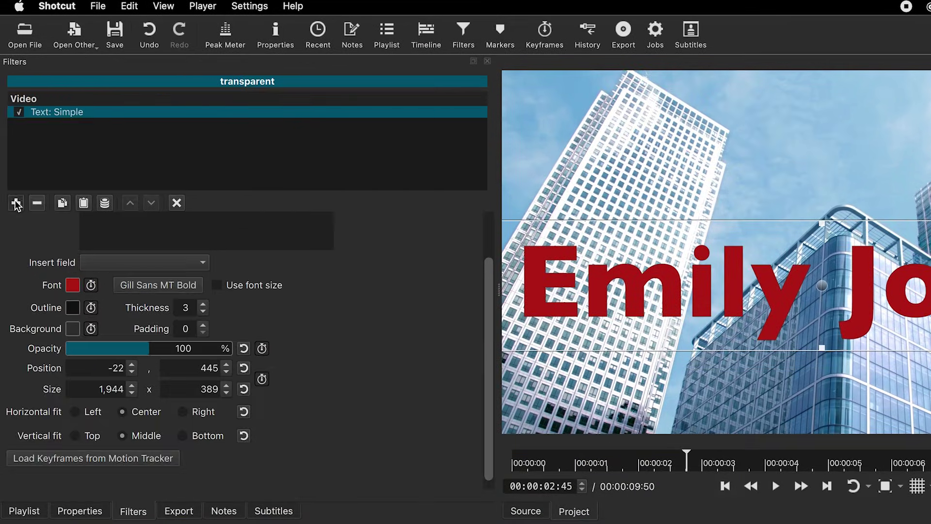
Add a Corner Pin filter to the title clip
left_click(16, 204)
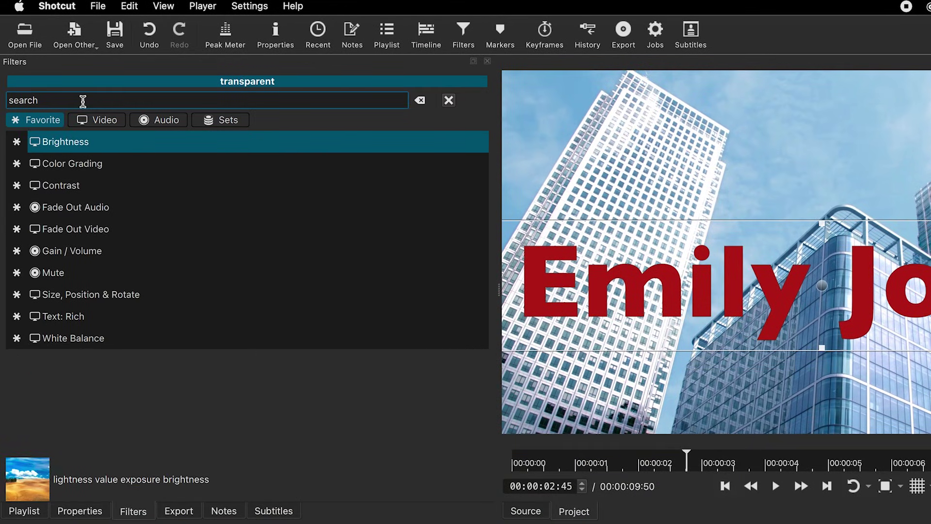
type("cor")
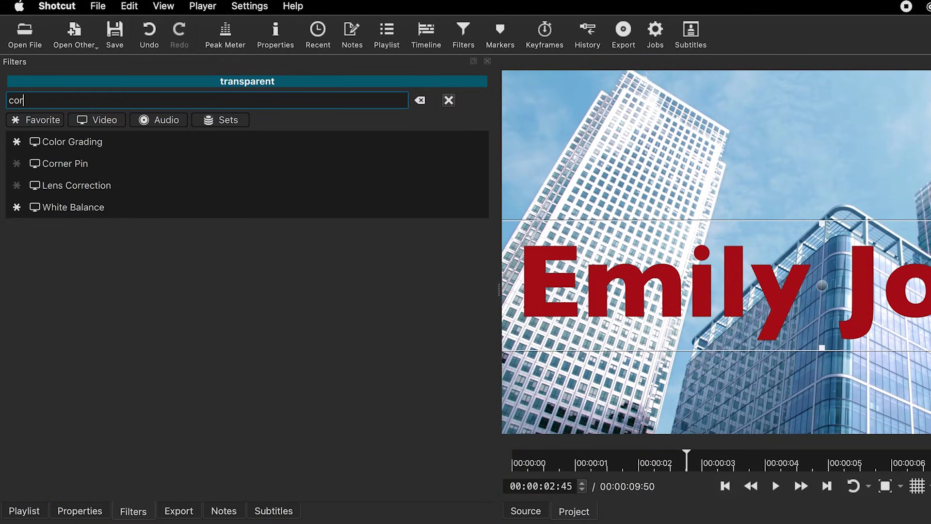
type("ne")
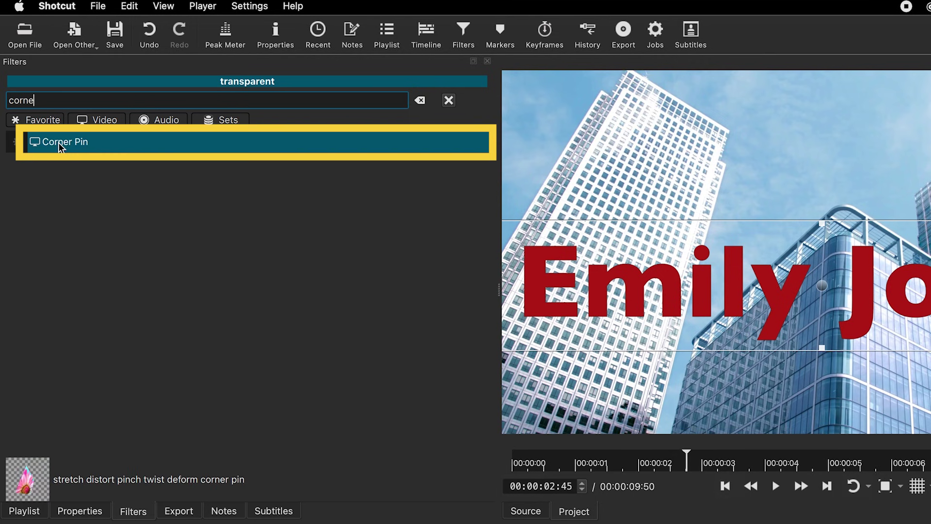
left_click(66, 146)
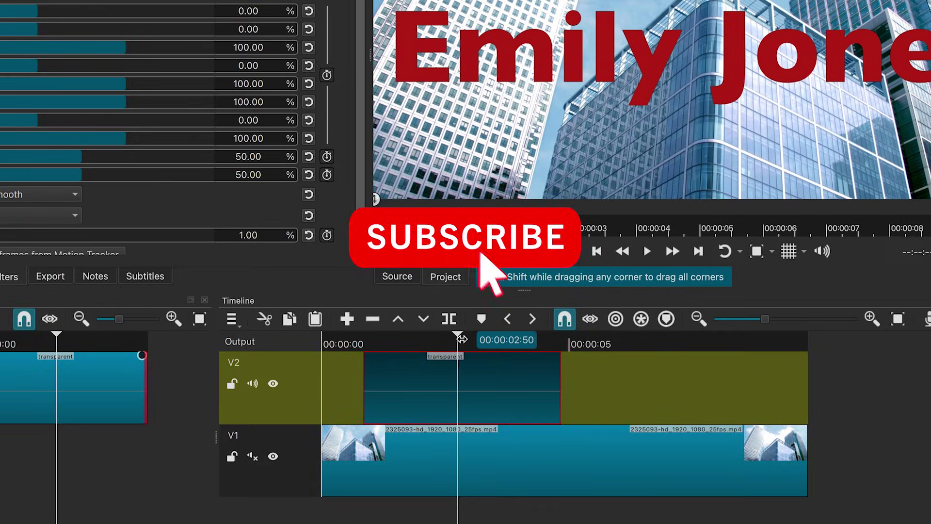
Move the playhead to 00:00:02:03
left_click(397, 343)
left_click_drag(398, 345, 424, 343)
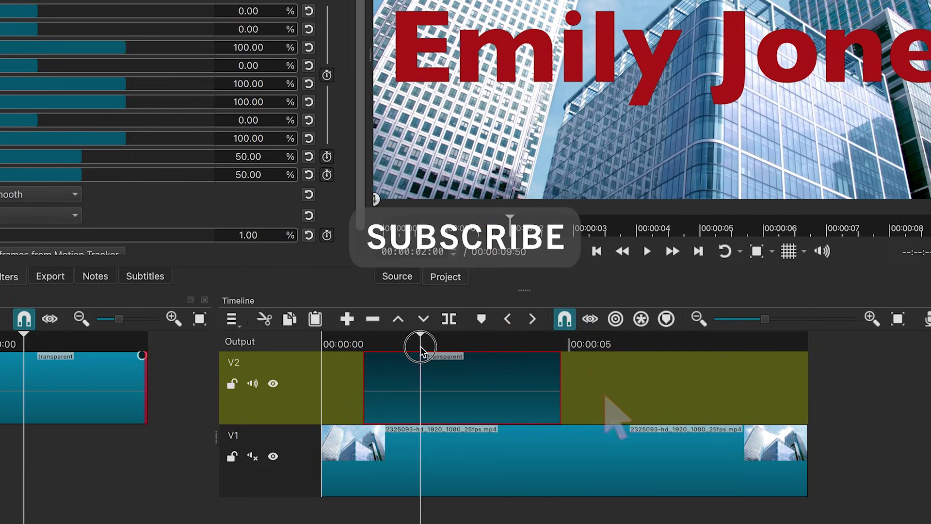
left_click_drag(424, 342, 423, 343)
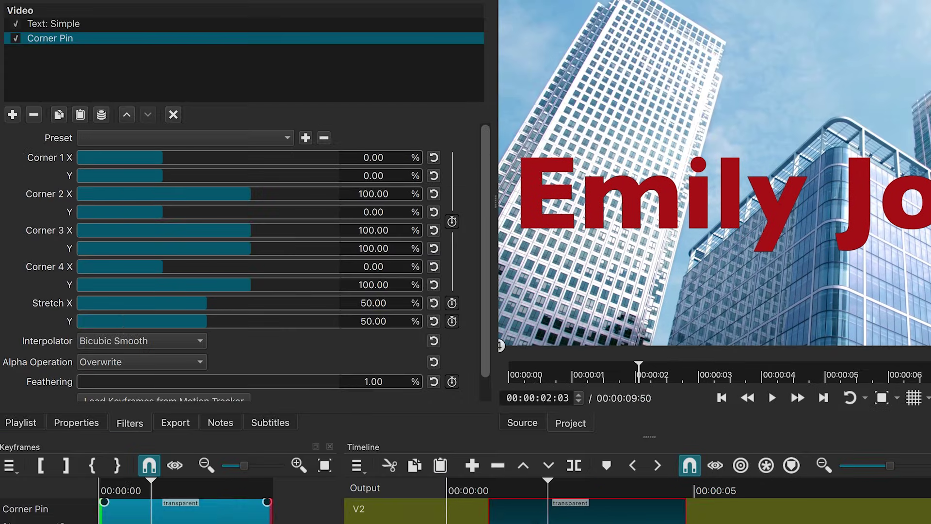
Turn on Stretch keyframing, then at about three seconds drag all four corners inward to tilt the title
left_click(453, 302)
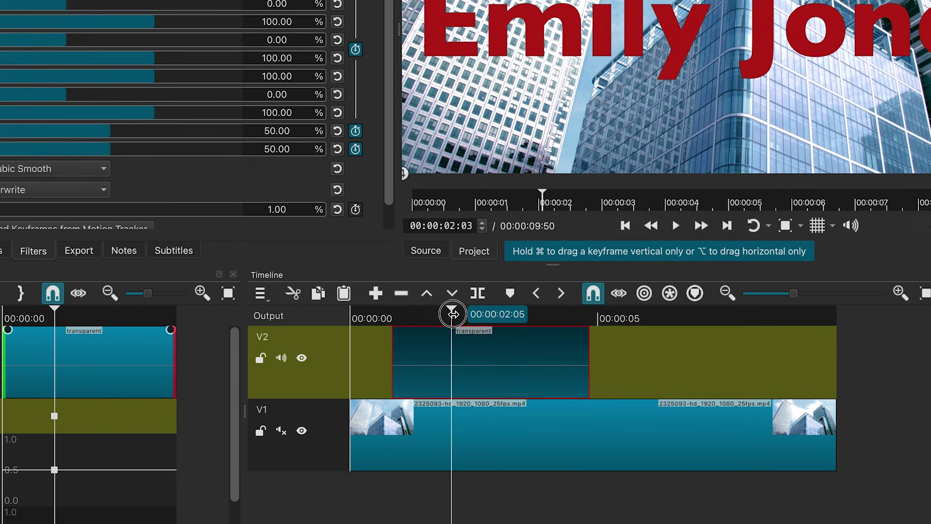
left_click_drag(451, 311, 534, 329)
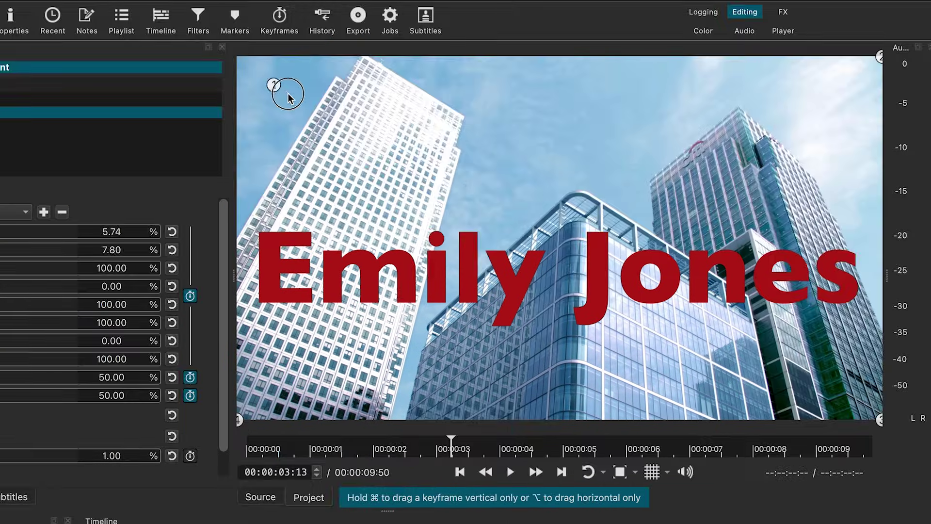
left_click_drag(288, 97, 348, 129)
left_click_drag(240, 418, 293, 382)
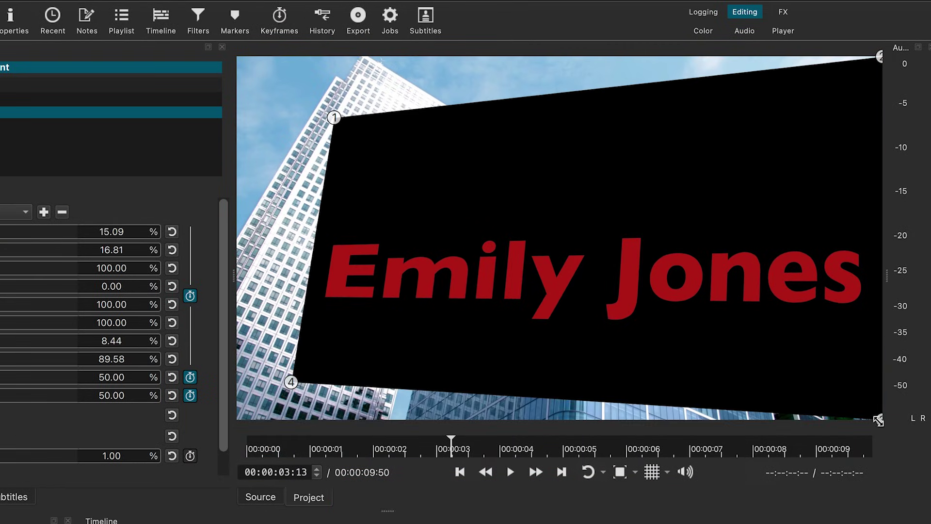
left_click_drag(786, 385, 787, 386)
left_click_drag(880, 58, 835, 97)
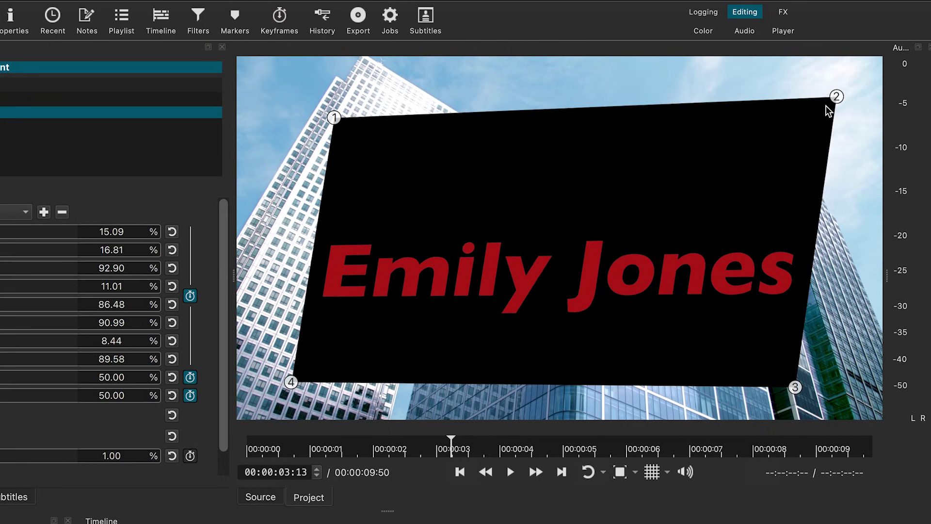
left_click_drag(794, 147, 793, 148)
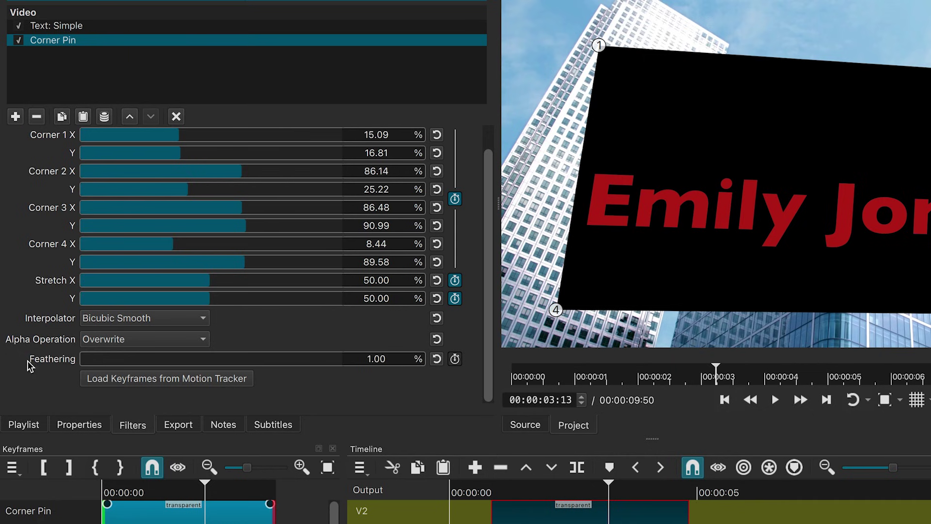
Set Alpha Operation to Minimum and pin the four corners onto the glass building's face
left_click(127, 344)
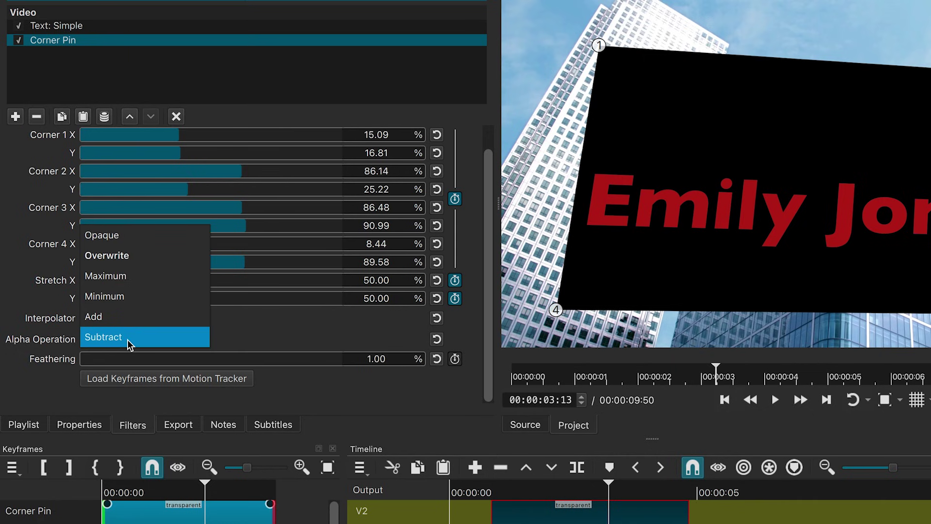
left_click(121, 297)
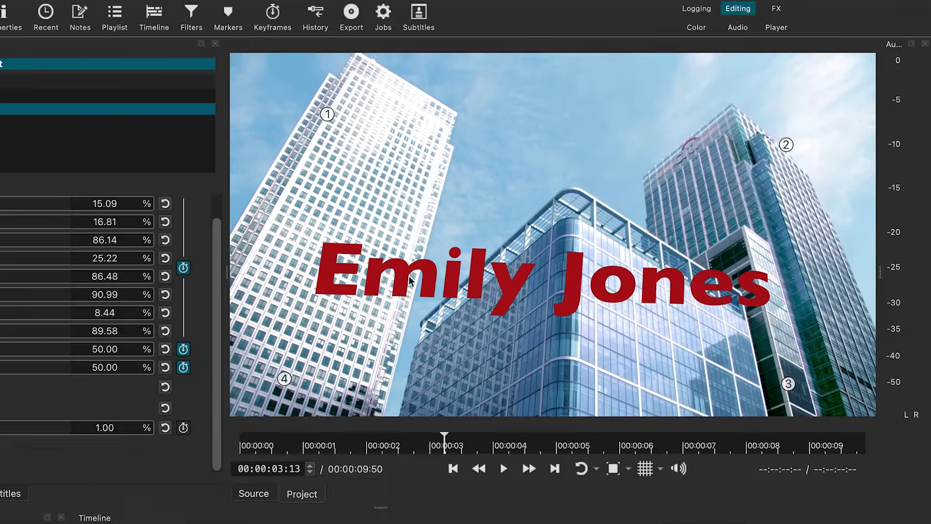
left_click_drag(327, 115, 583, 236)
left_click_drag(571, 352, 589, 304)
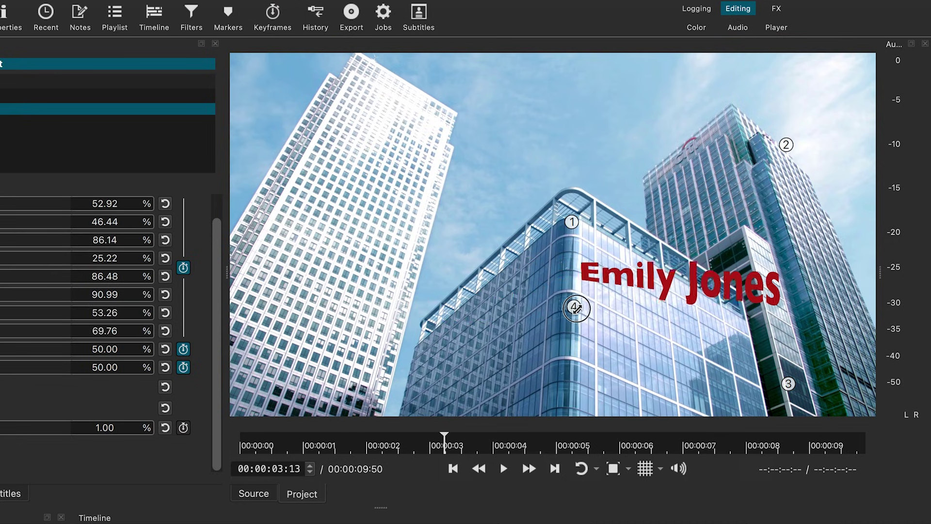
left_click_drag(787, 146, 751, 290)
left_click_drag(775, 397, 764, 412)
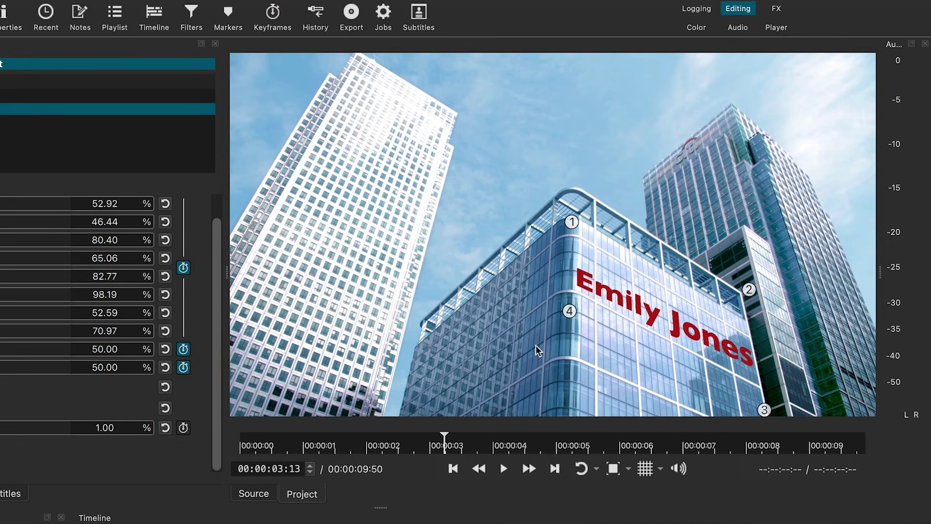
Fine-tune the corner positions so the title hugs the building facade
left_click_drag(571, 222, 576, 198)
left_click_drag(749, 289, 759, 281)
left_click_drag(569, 313, 571, 326)
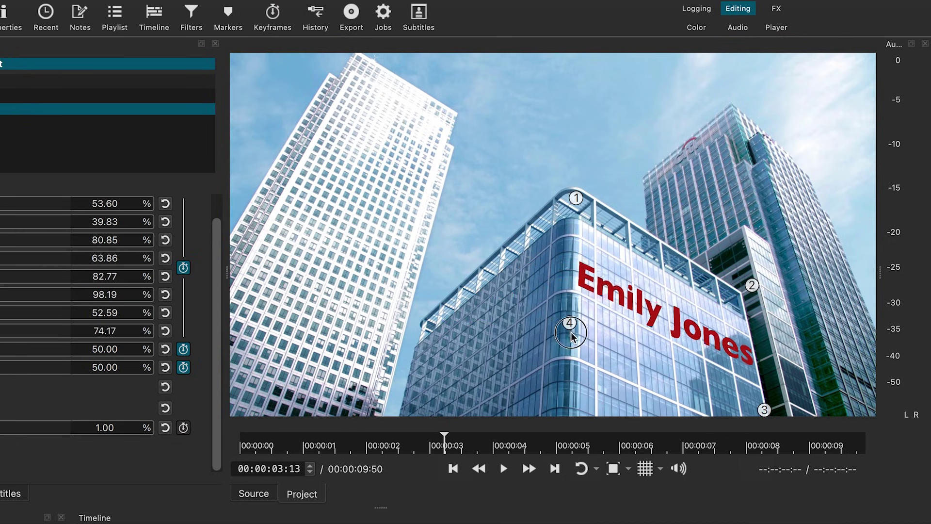
left_click_drag(764, 409, 759, 410)
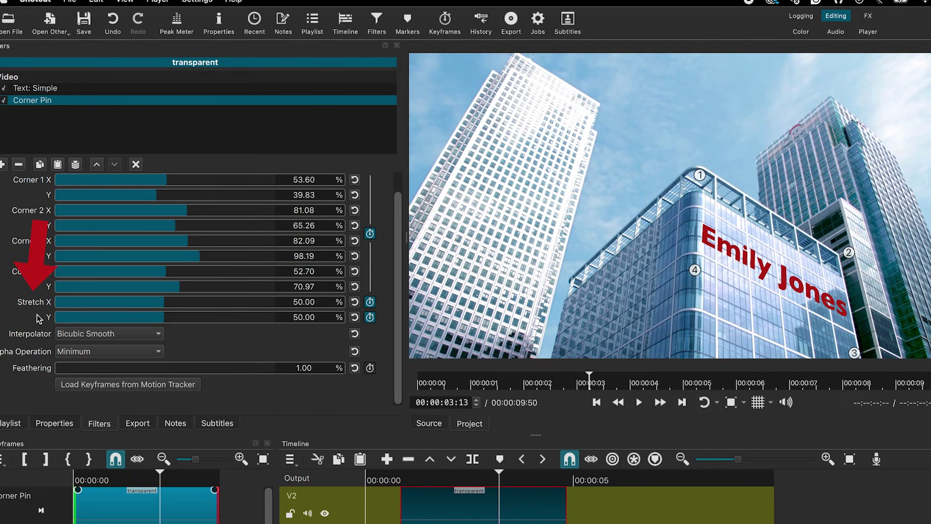
Nudge Stretch X to 49.50 and give both Corners keyframes smooth interpolation
left_click_drag(161, 305, 165, 309)
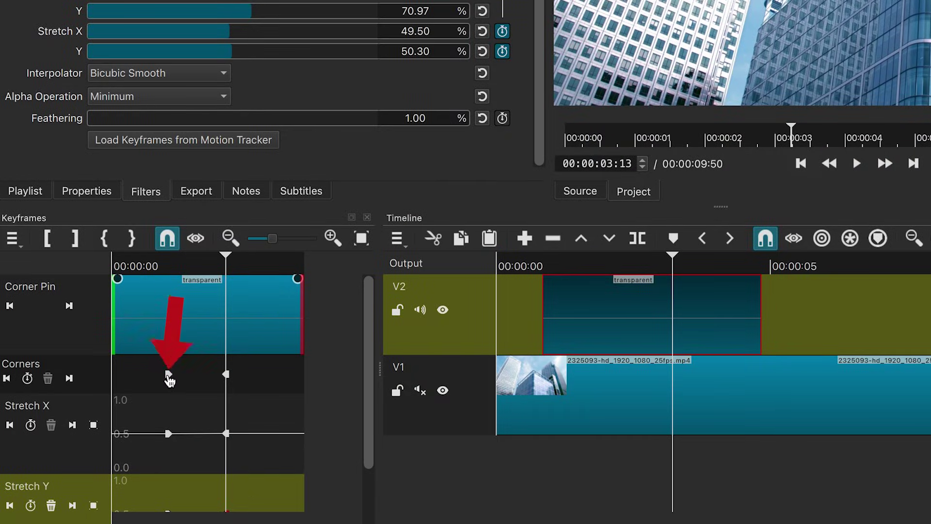
right_click(168, 374)
mouse_move(208, 404)
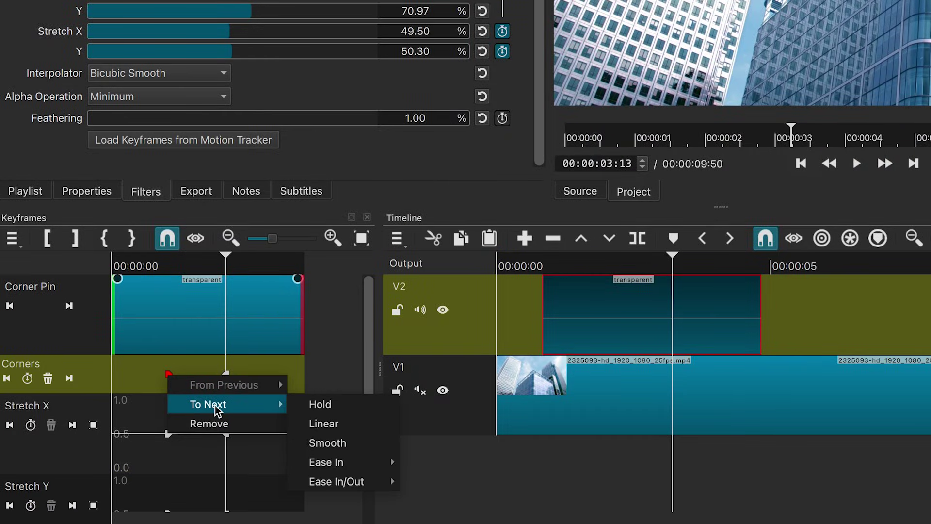
left_click(327, 443)
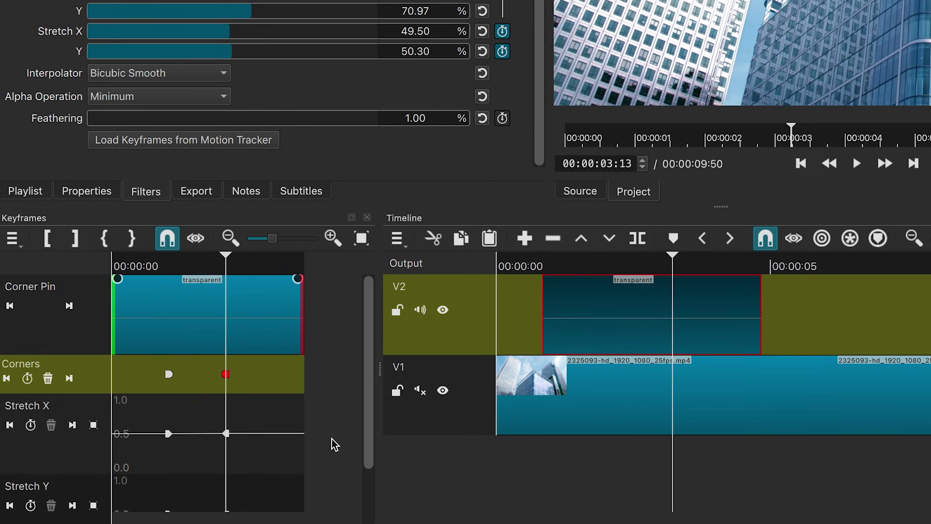
right_click(227, 381)
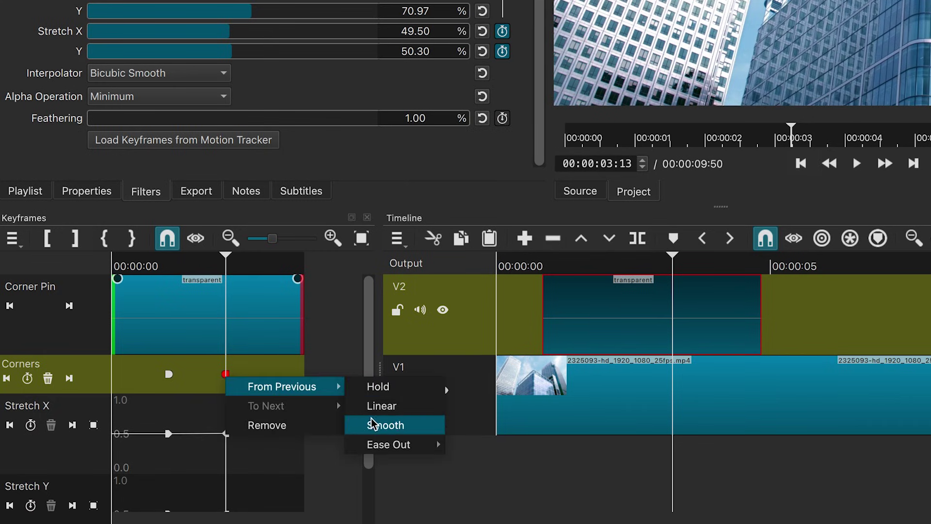
left_click(361, 423)
Give both Stretch X keyframes smooth interpolation
right_click(169, 432)
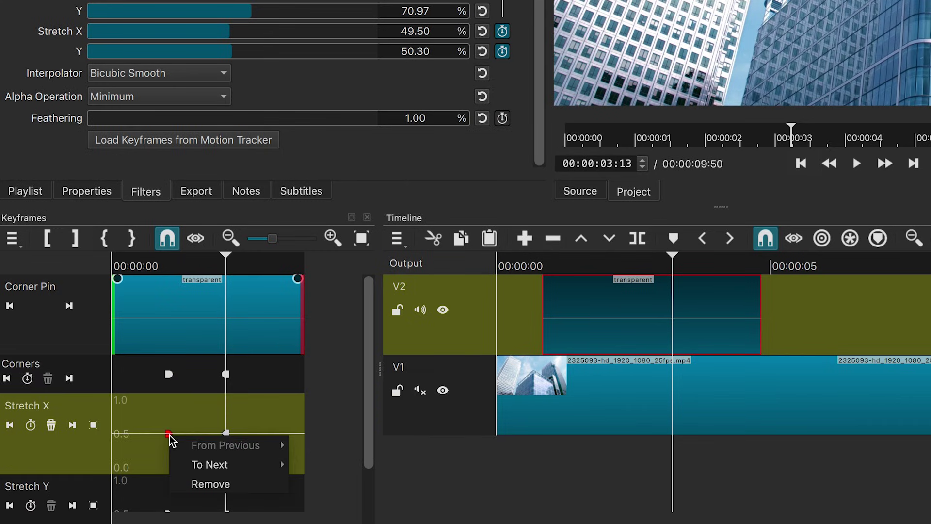
left_click(328, 475)
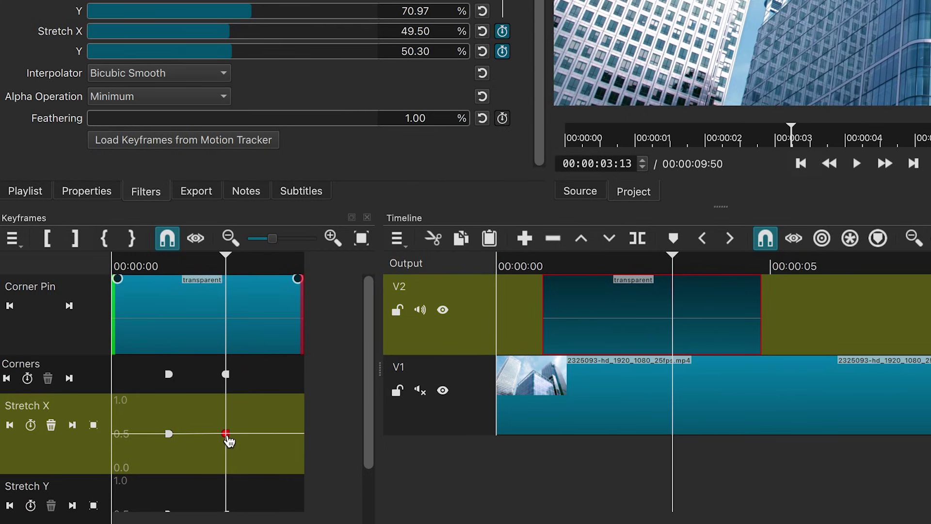
right_click(228, 441)
left_click(395, 482)
left_click(551, 266)
Add a short fade-in to the title clip and play the animation from the start
left_click_drag(545, 279, 576, 301)
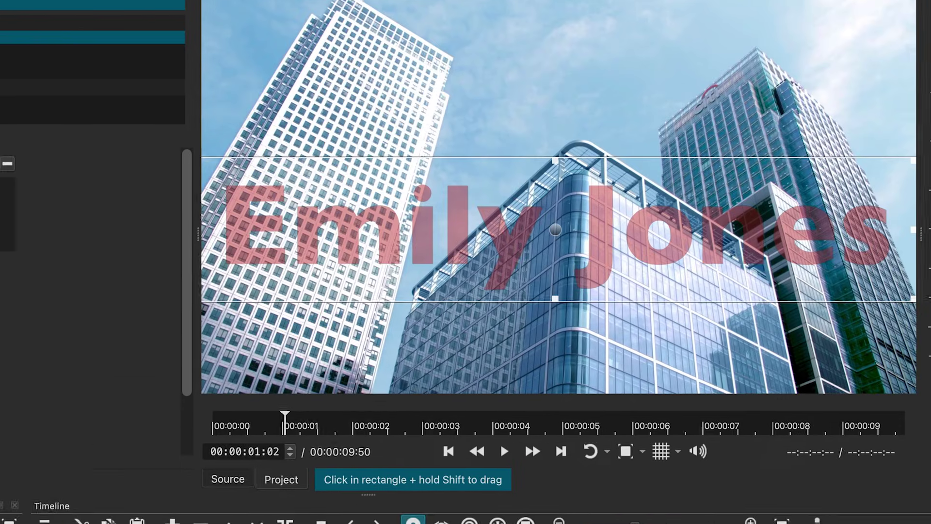
key("Home")
key("space")
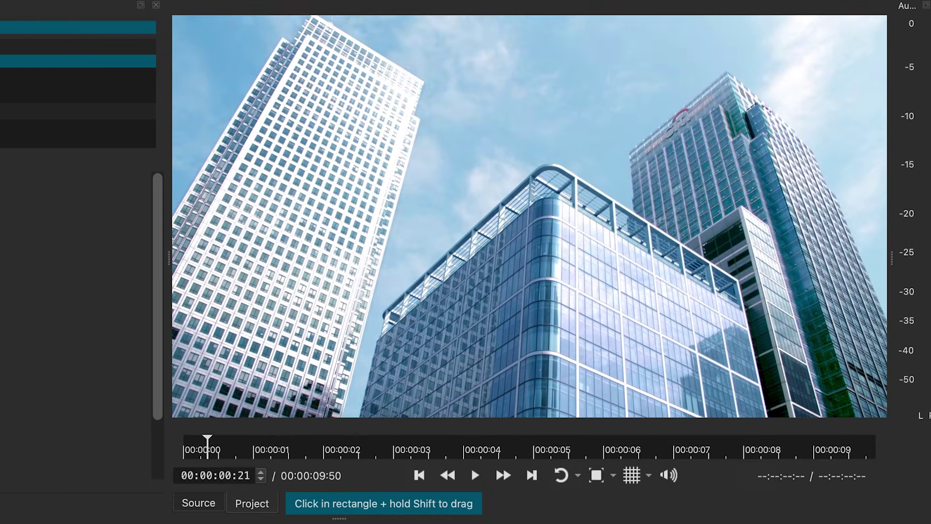